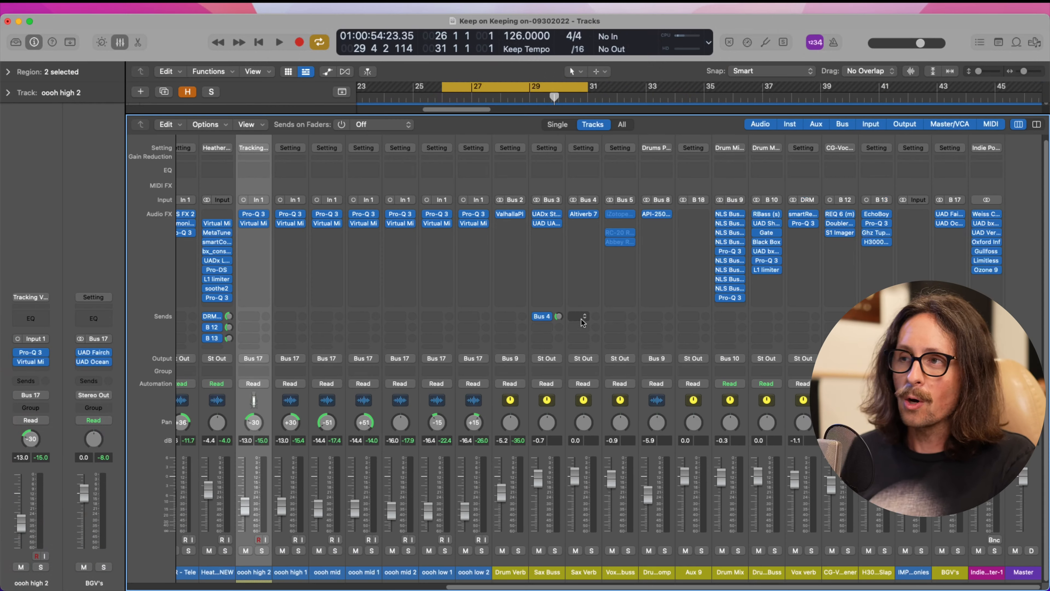
Step: Play the cycled section from bar 26 in the arrangement to hear the oooh backing vocals with their plug-ins bypassed
{"action": "scroll", "coordinate": [414, 281], "scroll_direction": "left", "scroll_amount": 2}
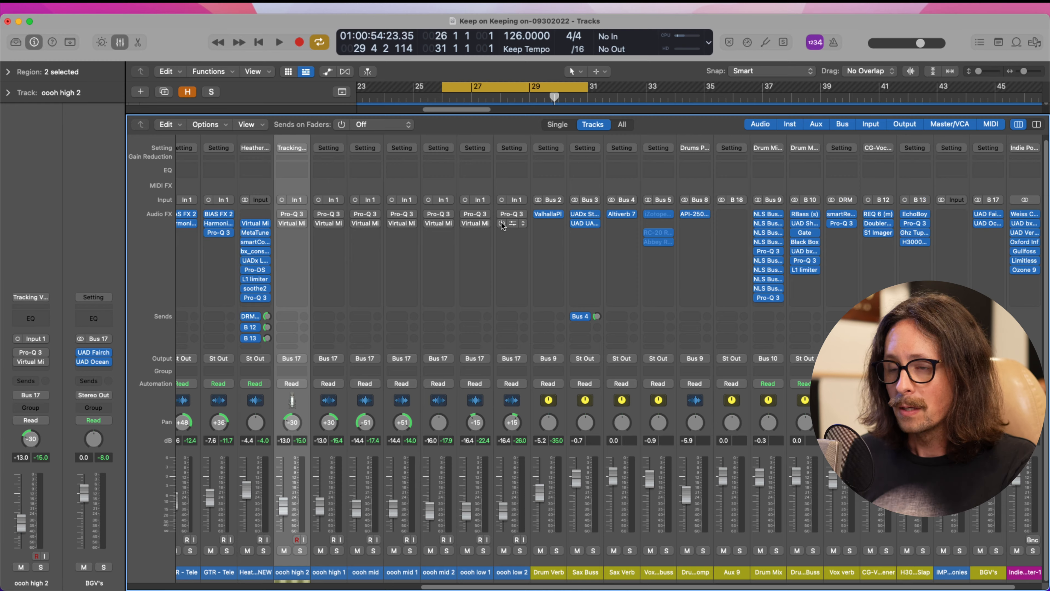
{"action": "key", "text": "x"}
{"action": "left_click", "coordinate": [619, 332], "text": "ctrl+alt"}
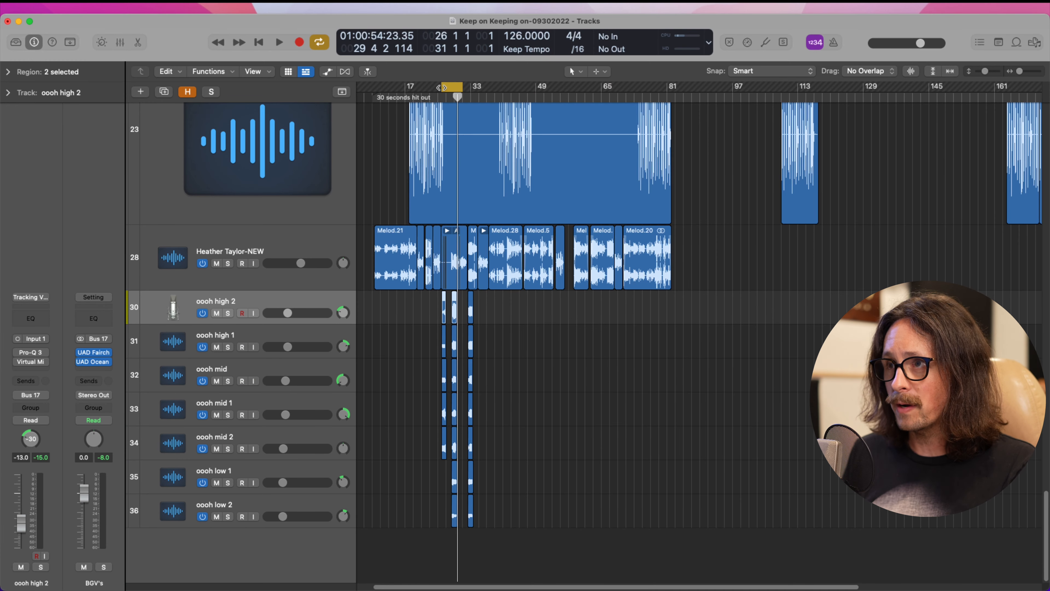
{"action": "left_click", "coordinate": [439, 255], "text": "ctrl+alt"}
{"action": "key", "text": "space"}
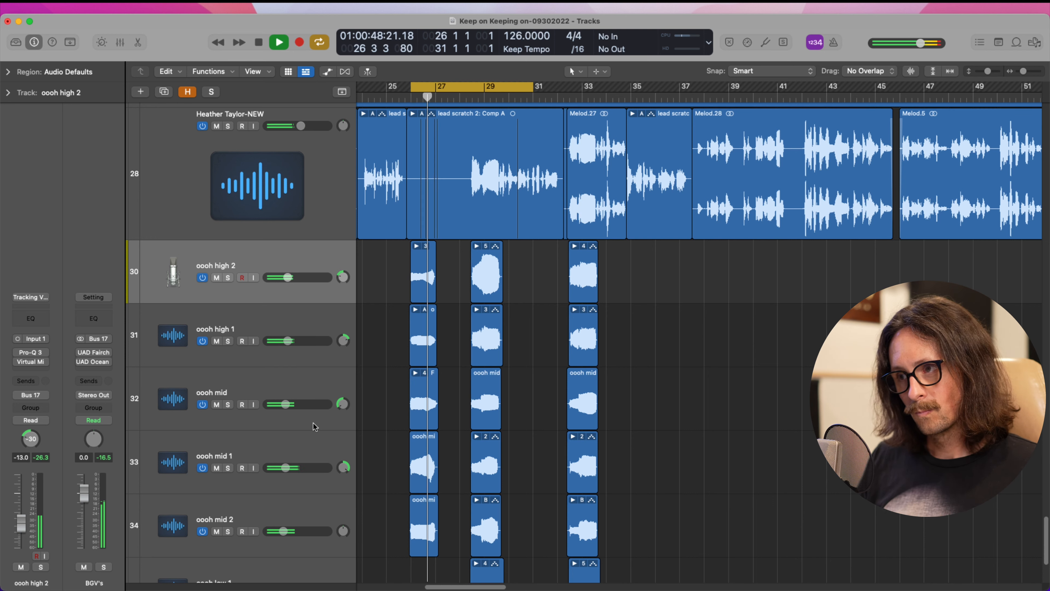
{"action": "scroll", "coordinate": [253, 516], "scroll_direction": "down", "scroll_amount": 4}
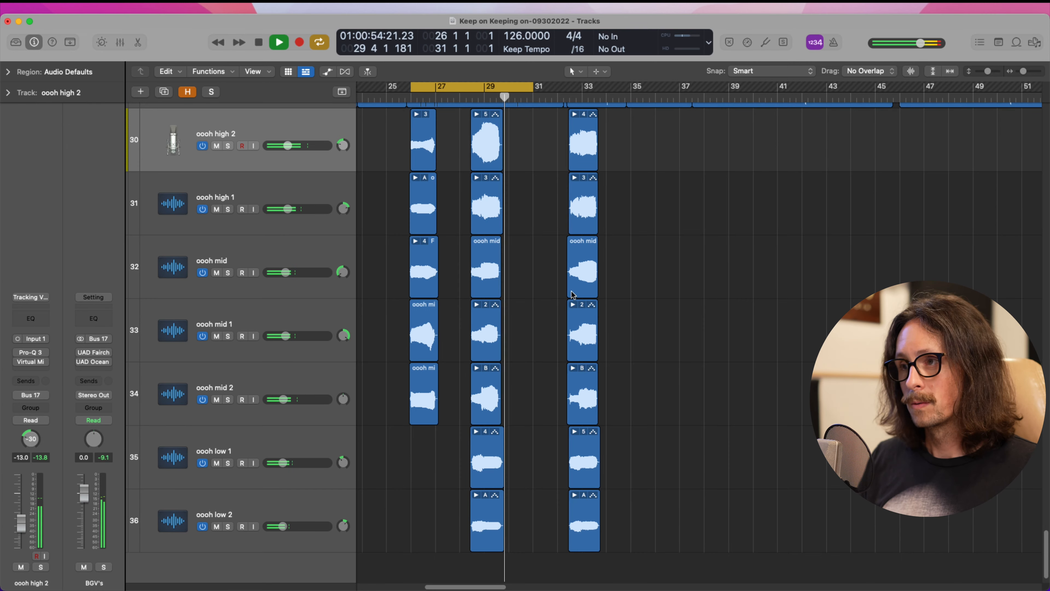
{"action": "key", "text": "space"}
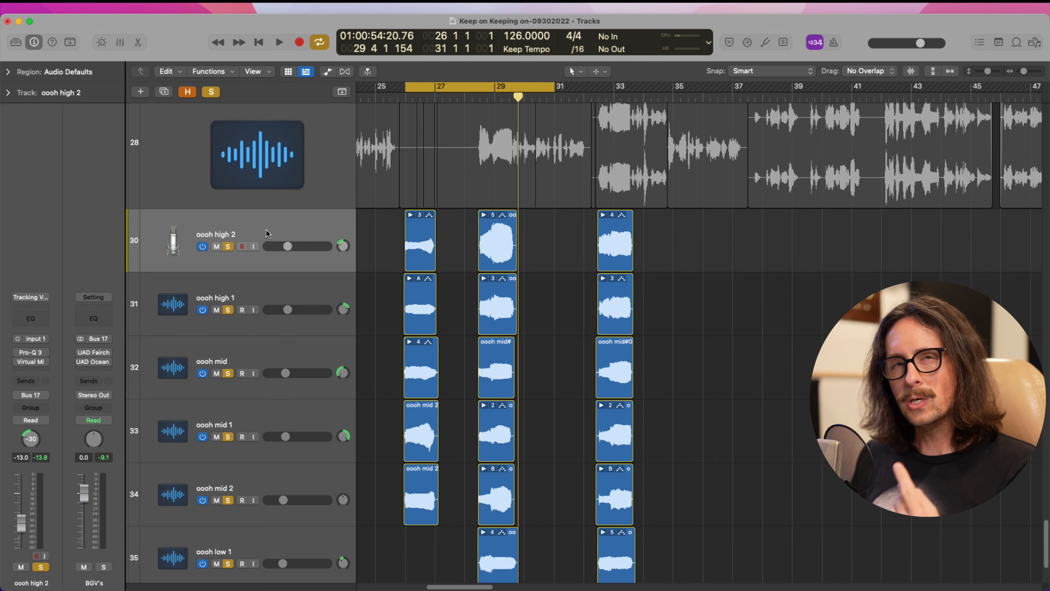
Step: Examine the arrangement and panning of the soloed oooh high, mid and low vocal tracks
{"action": "left_click", "coordinate": [270, 296]}
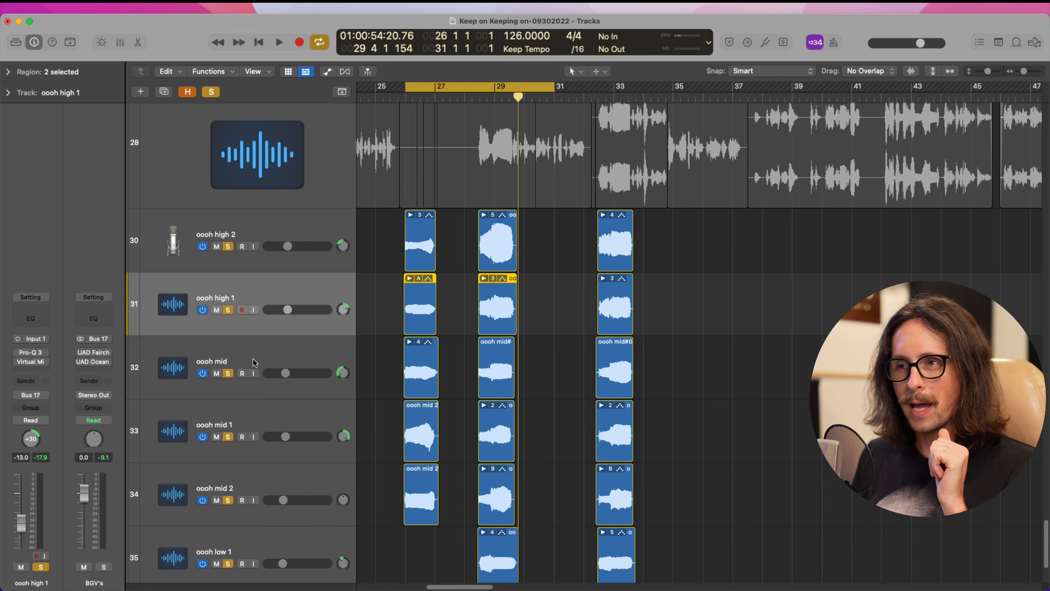
{"action": "scroll", "coordinate": [253, 363], "scroll_direction": "down", "scroll_amount": 2}
{"action": "scroll", "coordinate": [265, 525], "scroll_direction": "down", "scroll_amount": 3}
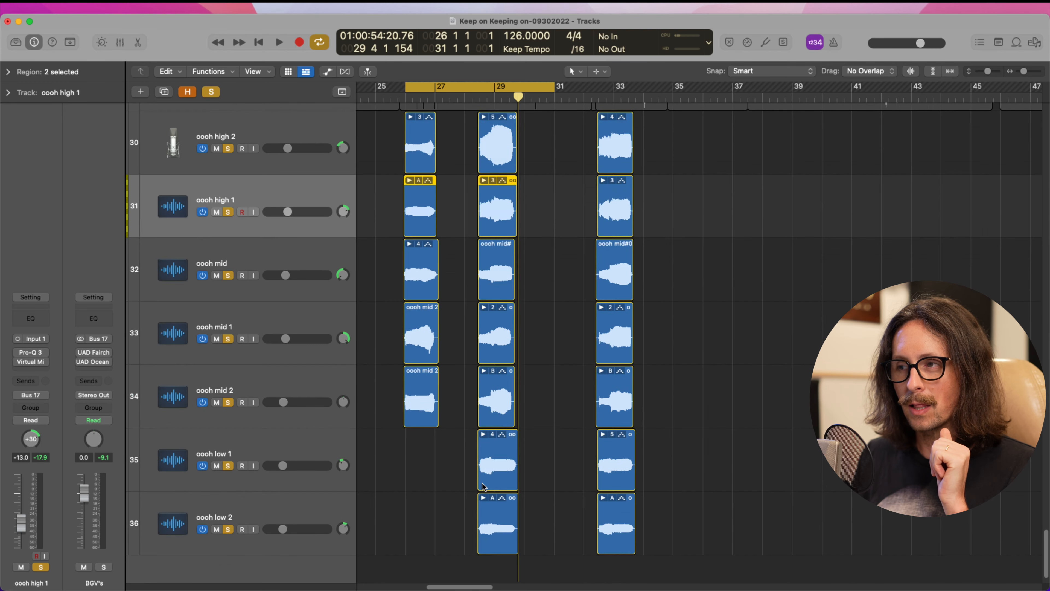
{"action": "scroll", "coordinate": [503, 459], "scroll_direction": "down", "scroll_amount": 1}
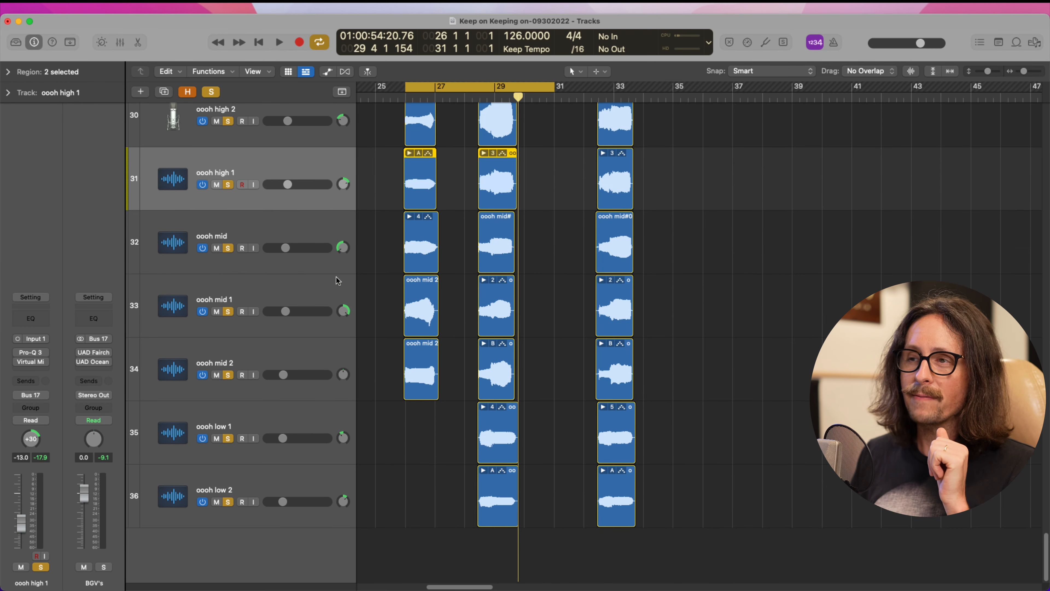
{"action": "scroll", "coordinate": [387, 228], "scroll_direction": "up", "scroll_amount": 2}
{"action": "left_click", "coordinate": [338, 184]}
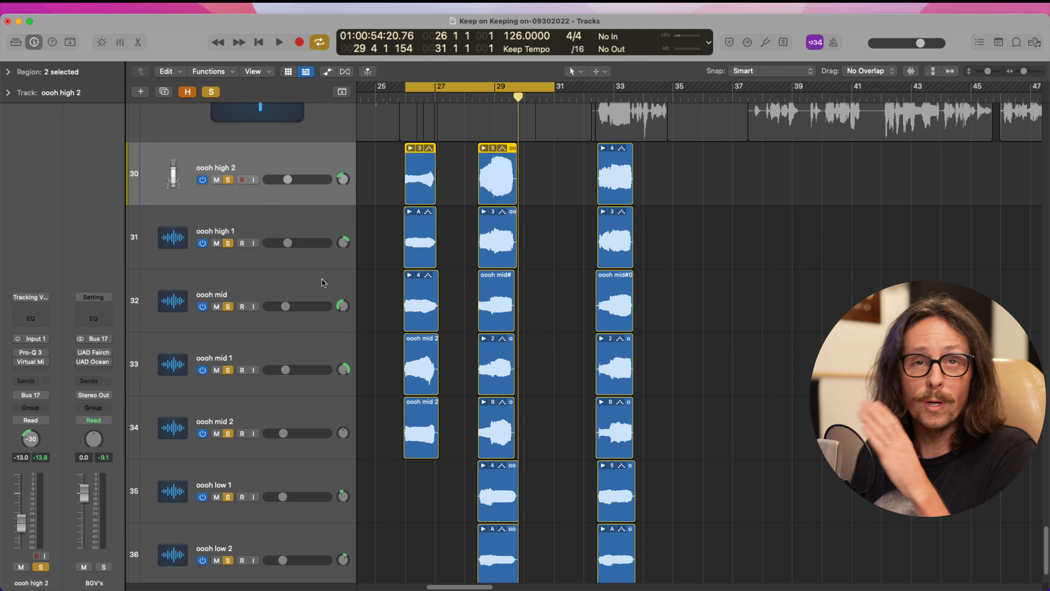
{"action": "scroll", "coordinate": [291, 391], "scroll_direction": "down", "scroll_amount": 3}
{"action": "left_click", "coordinate": [296, 416]}
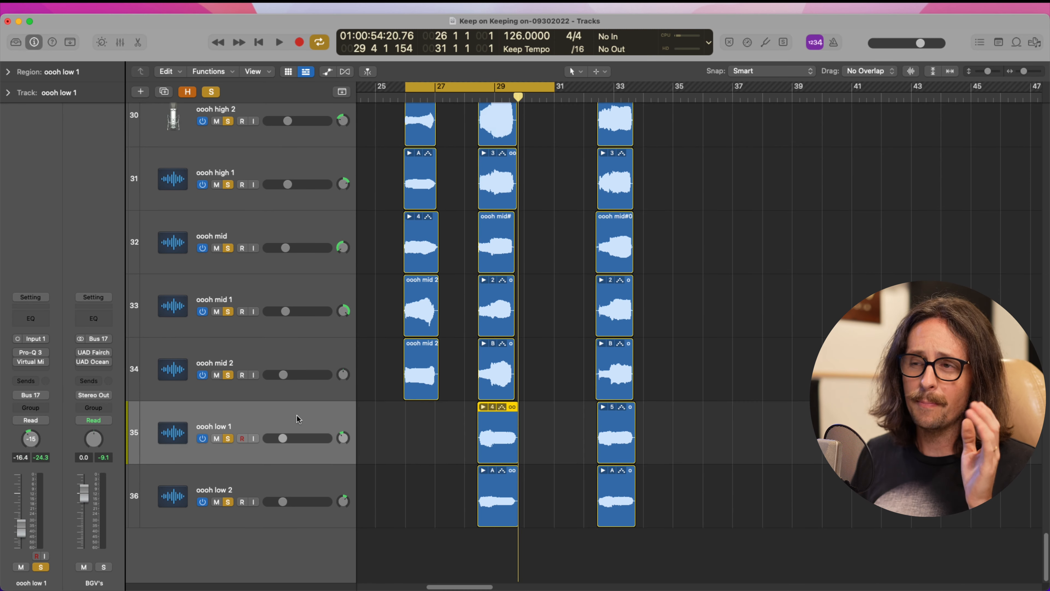
{"action": "left_click", "coordinate": [311, 369]}
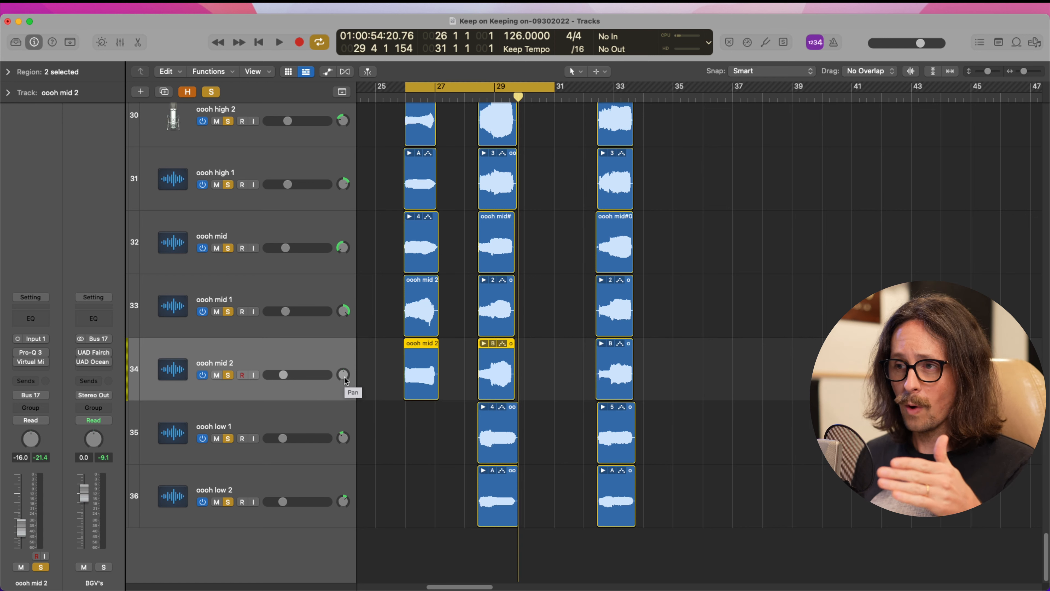
{"action": "left_click", "coordinate": [289, 424]}
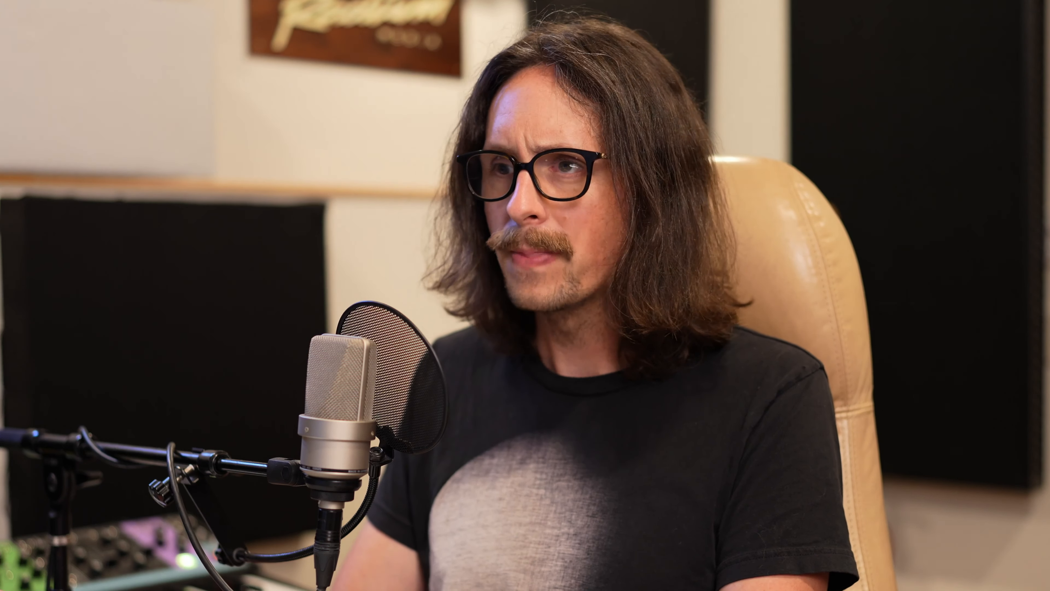
Step: Inspect the Pro-Q 3 and Virtual Mix Rack settings on the oooh high 2 channel in the mixer
{"action": "left_click", "coordinate": [269, 268]}
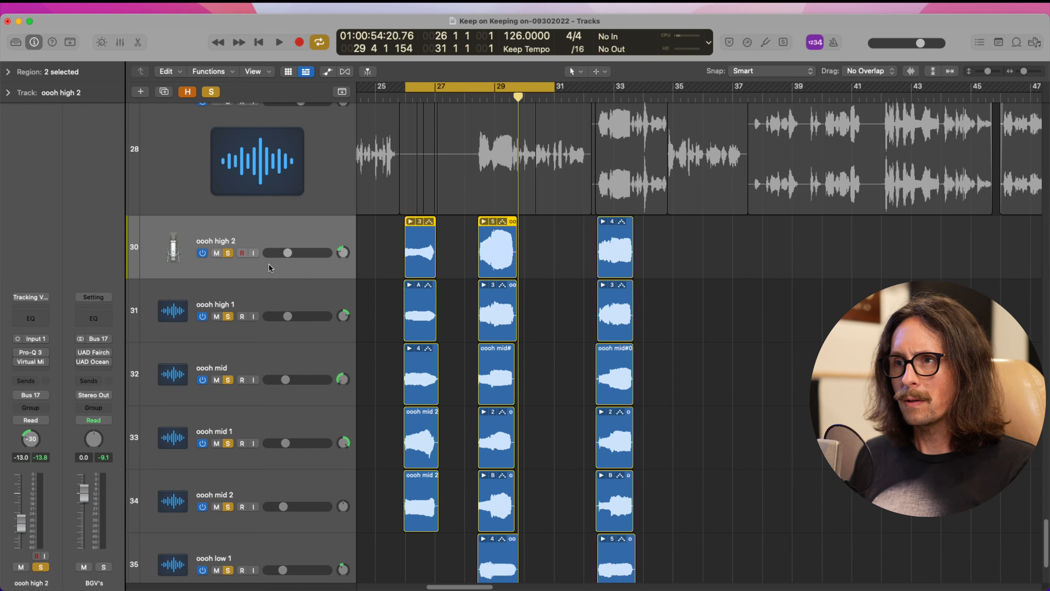
{"action": "key", "text": "x"}
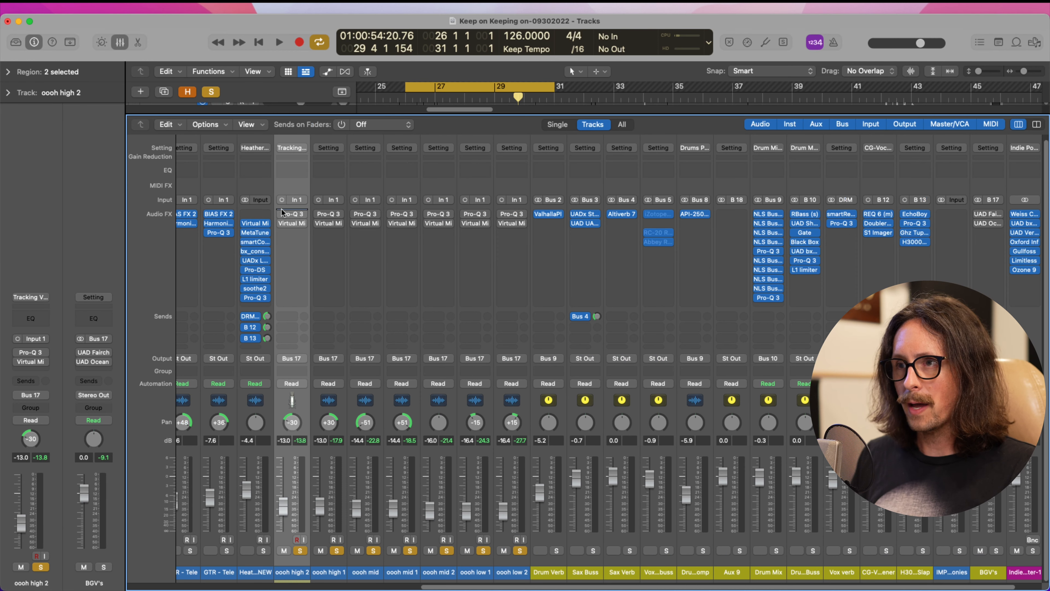
{"action": "left_click", "coordinate": [293, 215]}
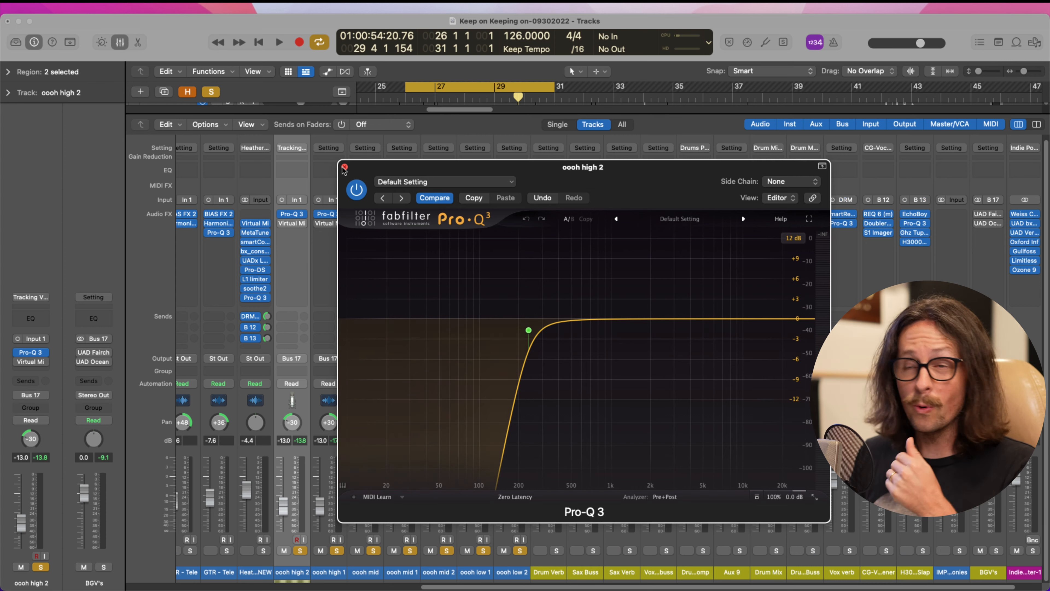
{"action": "left_click", "coordinate": [344, 168]}
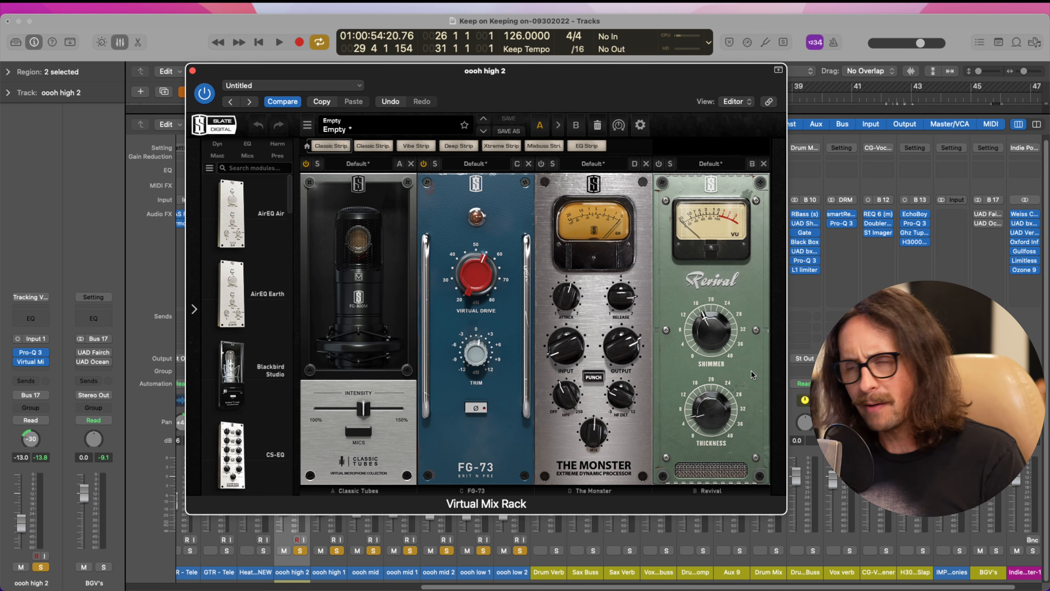
{"action": "left_click", "coordinate": [193, 71]}
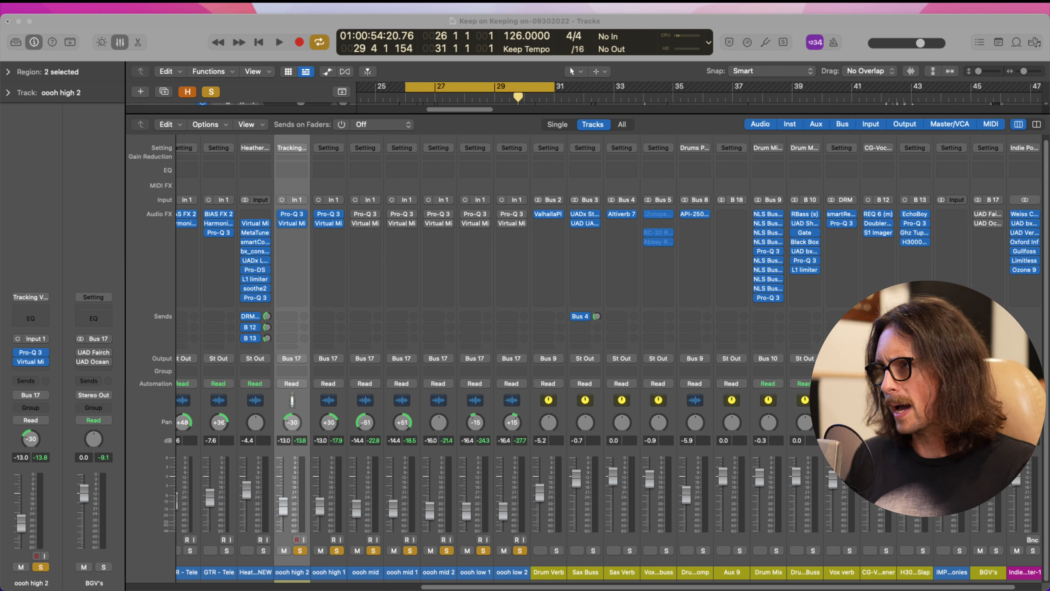
Step: Leave only oooh high 1 and oooh high 2 soloed and audition them with their Pro-Q 3 and Virtual Mix Rack enabled
{"action": "key", "text": "space"}
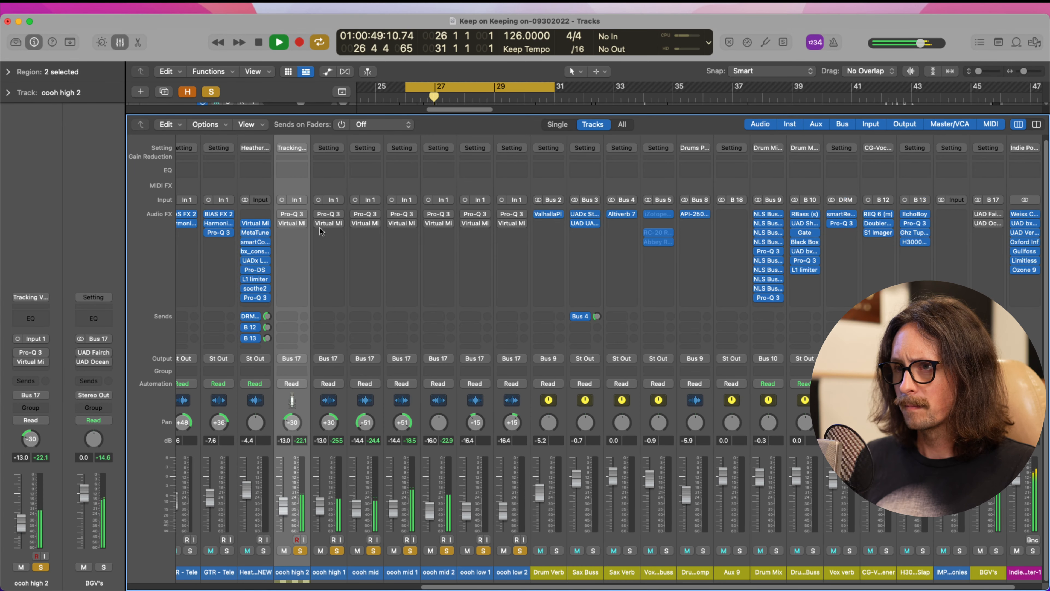
{"action": "key", "text": "space"}
{"action": "key", "text": "space"}
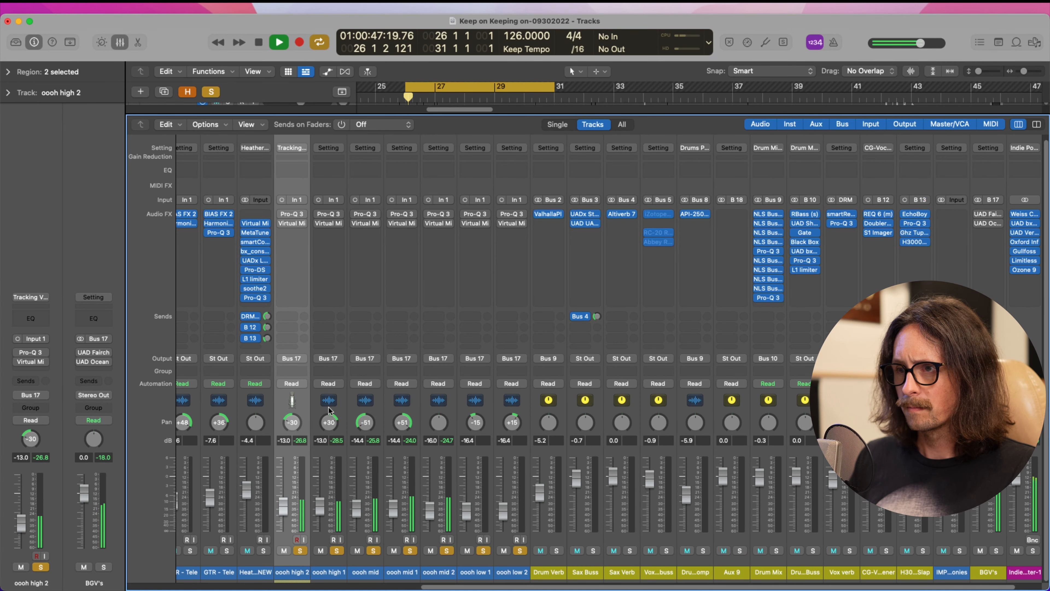
{"action": "left_click", "coordinate": [373, 550]}
{"action": "left_click", "coordinate": [410, 550]}
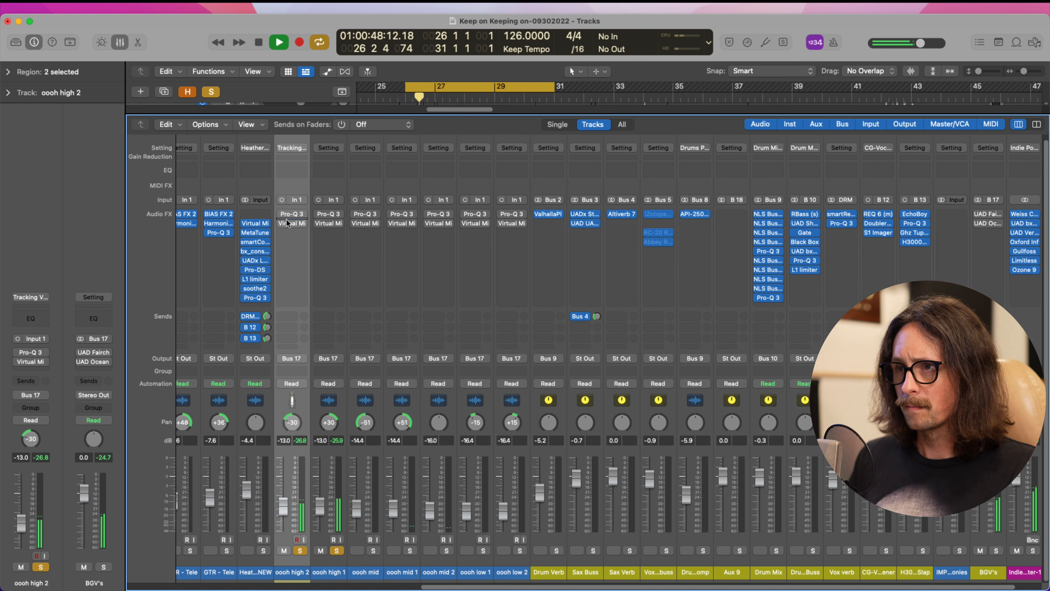
{"action": "mouse_move", "coordinate": [281, 215]}
{"action": "key", "text": "space"}
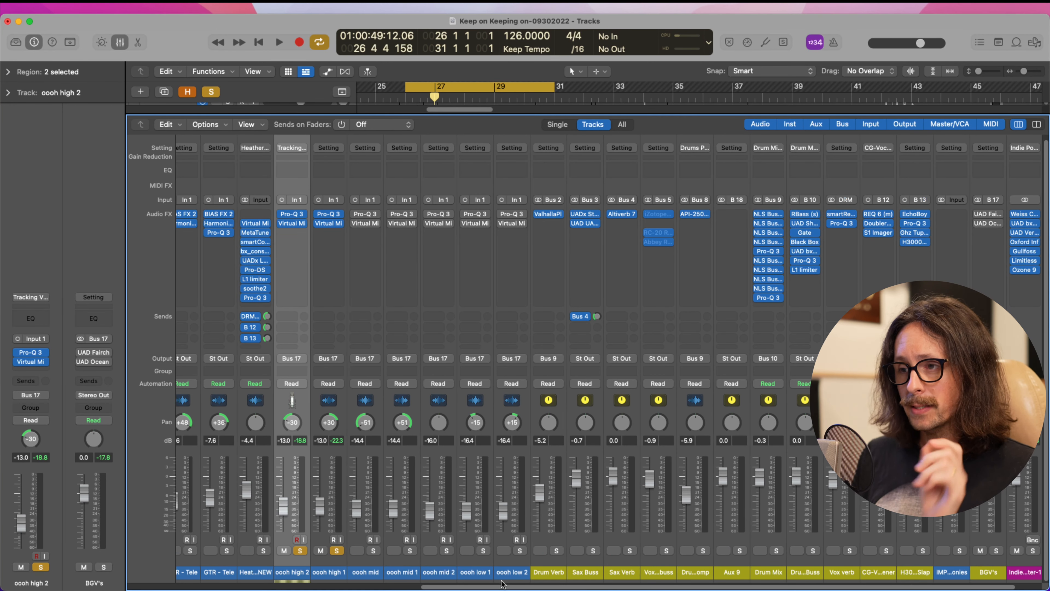
Step: Add oooh mid and oooh mid 1 to the solo and audition them with Pro-Q 3 and Virtual Mix Rack enabled
{"action": "left_click", "coordinate": [373, 551]}
{"action": "left_click", "coordinate": [412, 552]}
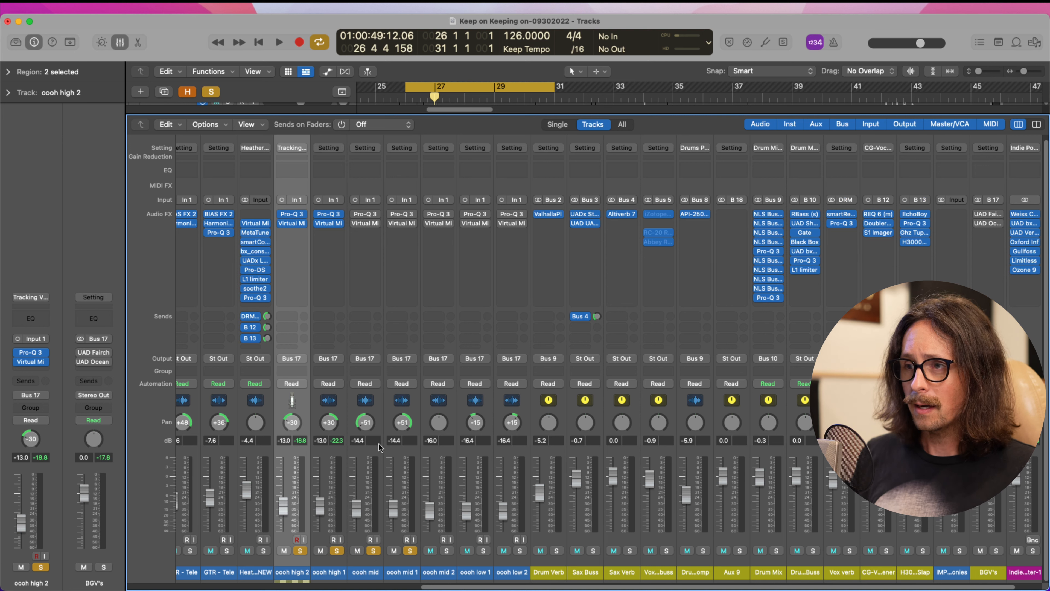
{"action": "left_click", "coordinate": [400, 214]}
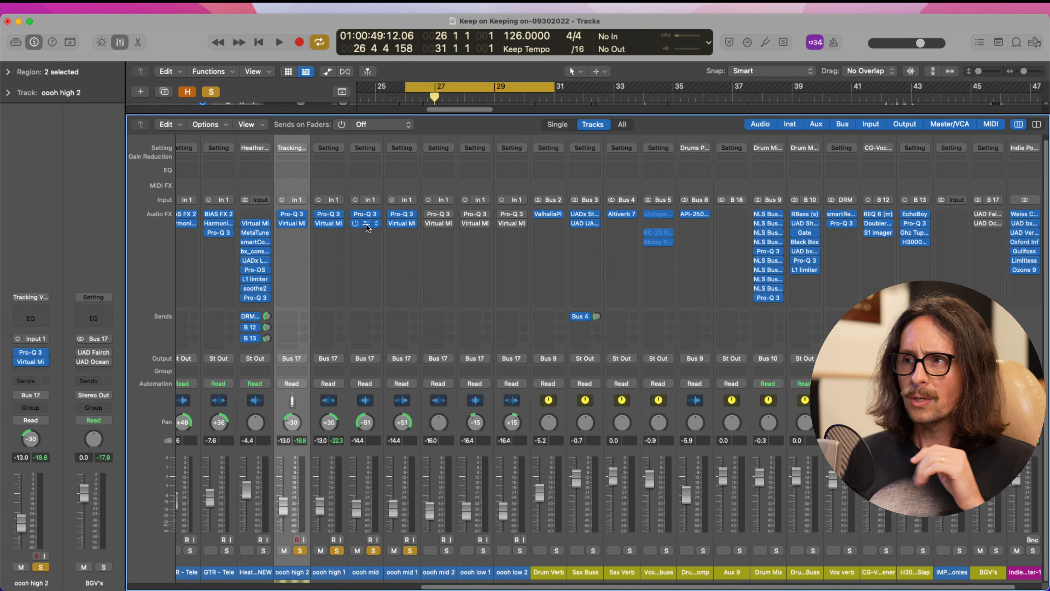
{"action": "left_click", "coordinate": [366, 223]}
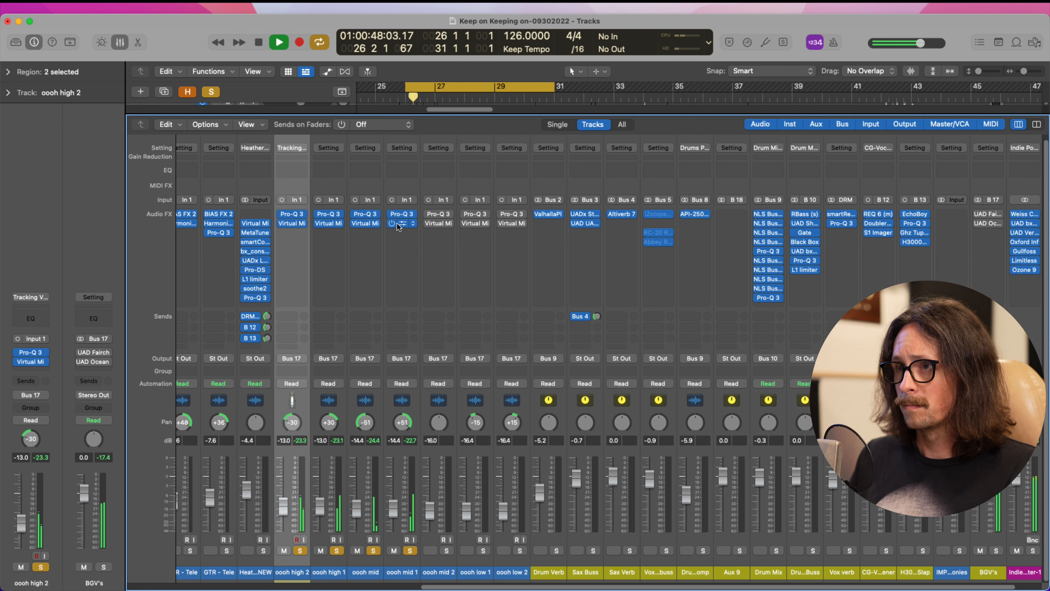
{"action": "key", "text": "space"}
{"action": "key", "text": "space"}
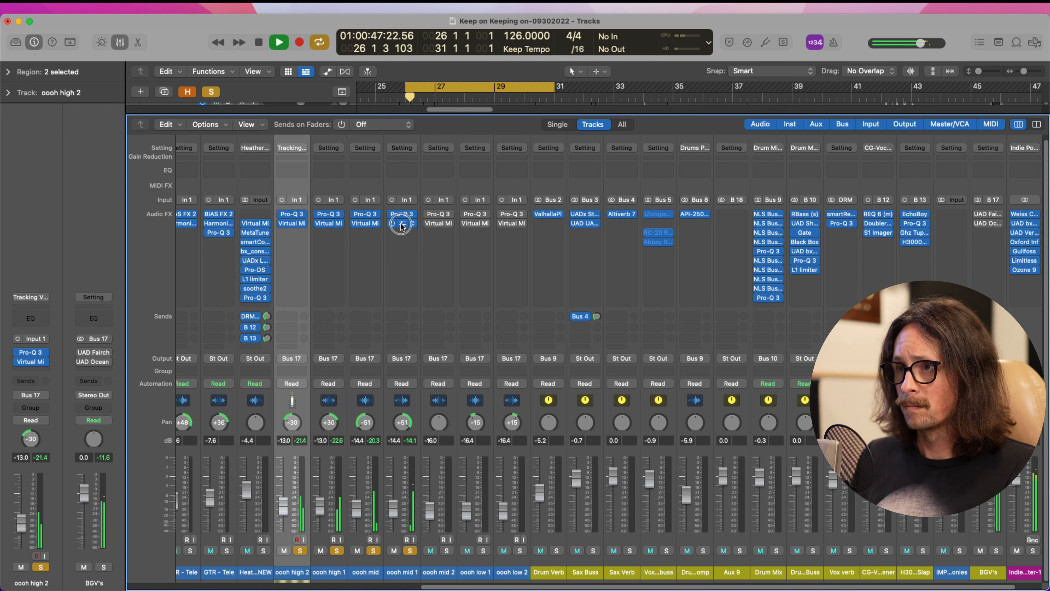
Step: Open the Virtual Mix Rack plug-ins of oooh mid 1 and oooh mid together to compare their settings
{"action": "left_click", "coordinate": [400, 223]}
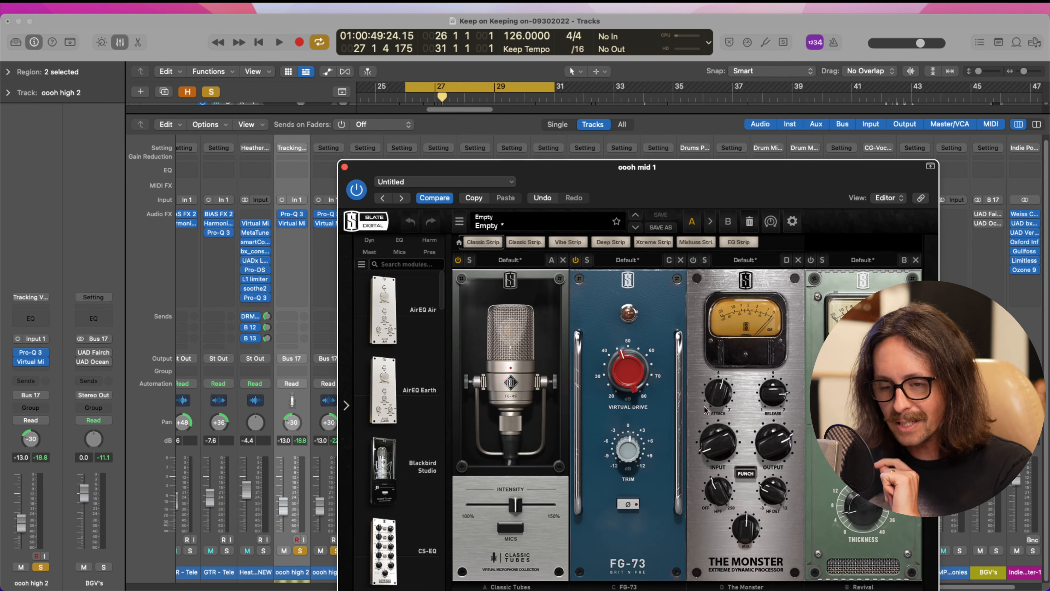
{"action": "left_click_drag", "start_coordinate": [641, 193], "coordinate": [926, 198]}
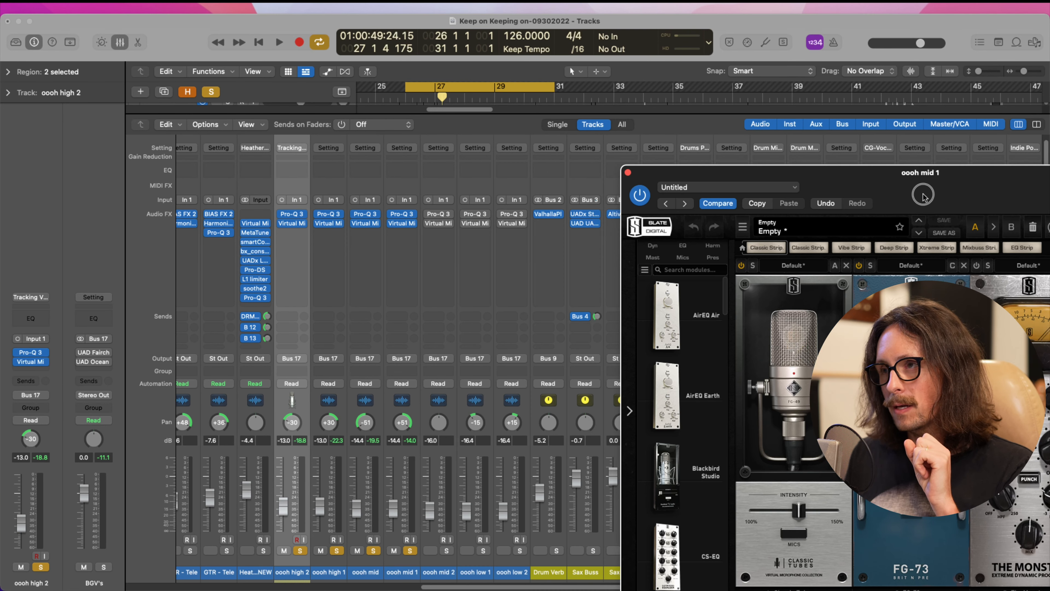
{"action": "left_click", "coordinate": [365, 223]}
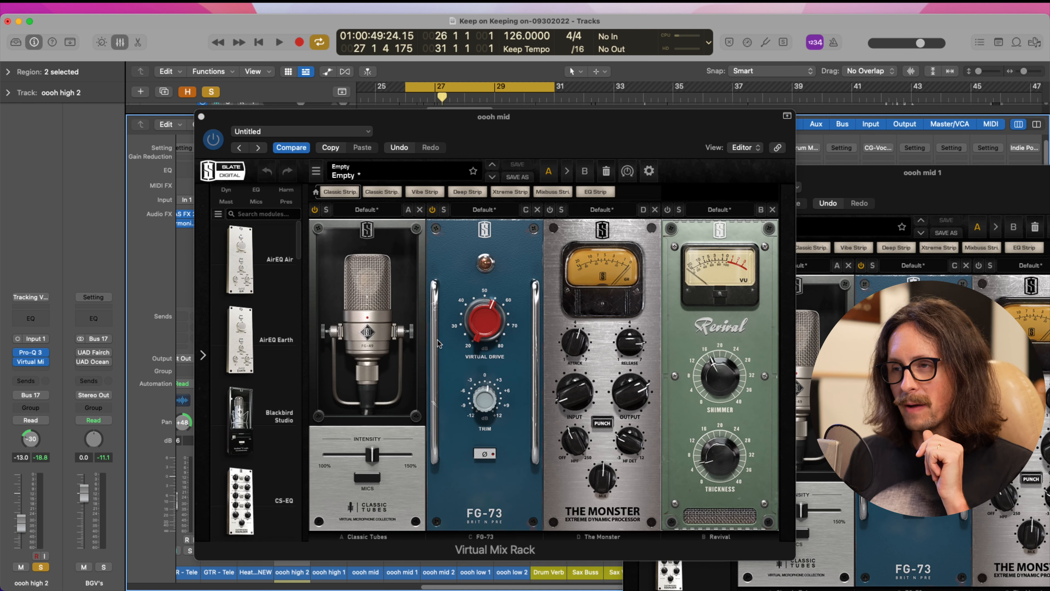
Step: Raise oooh mid's FG-73 virtual drive to about 57.2 dB and its Classic Tubes intensity slightly, and close both plug-in windows
{"action": "left_click_drag", "start_coordinate": [488, 325], "coordinate": [490, 318]}
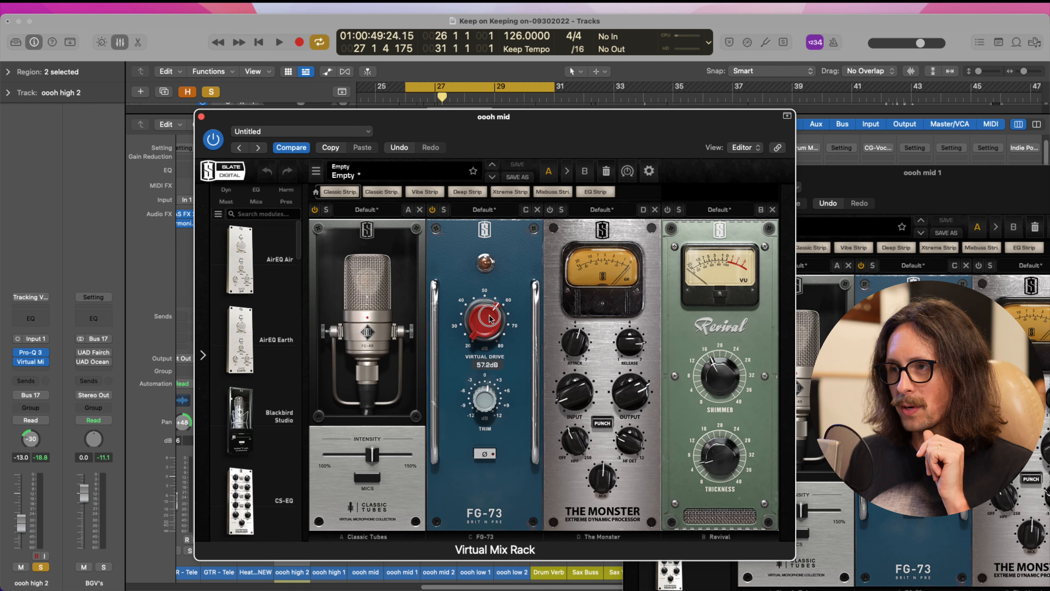
{"action": "left_click_drag", "start_coordinate": [374, 455], "coordinate": [381, 454]}
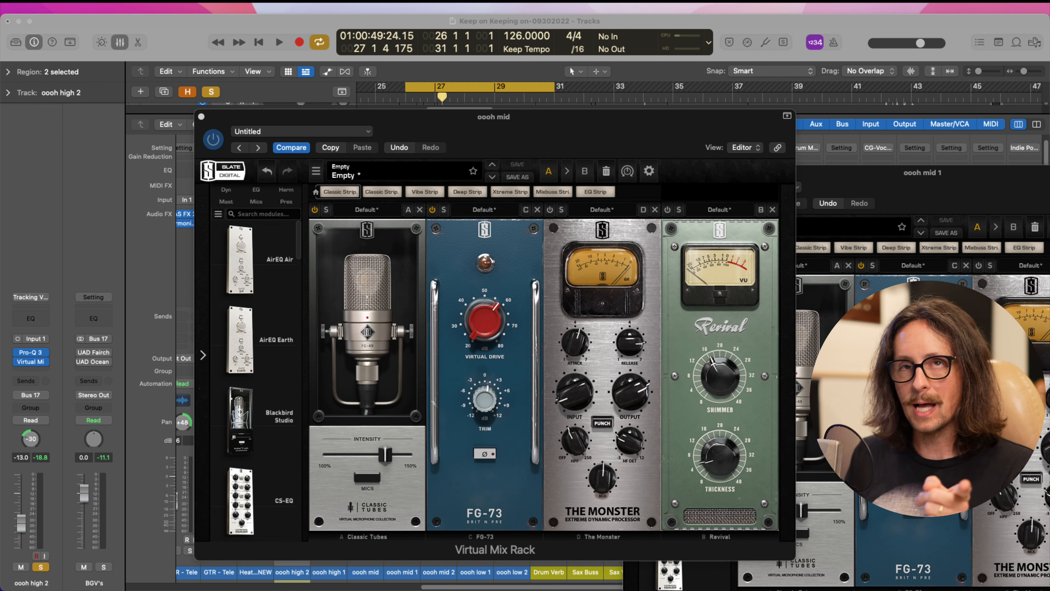
{"action": "left_click", "coordinate": [481, 23]}
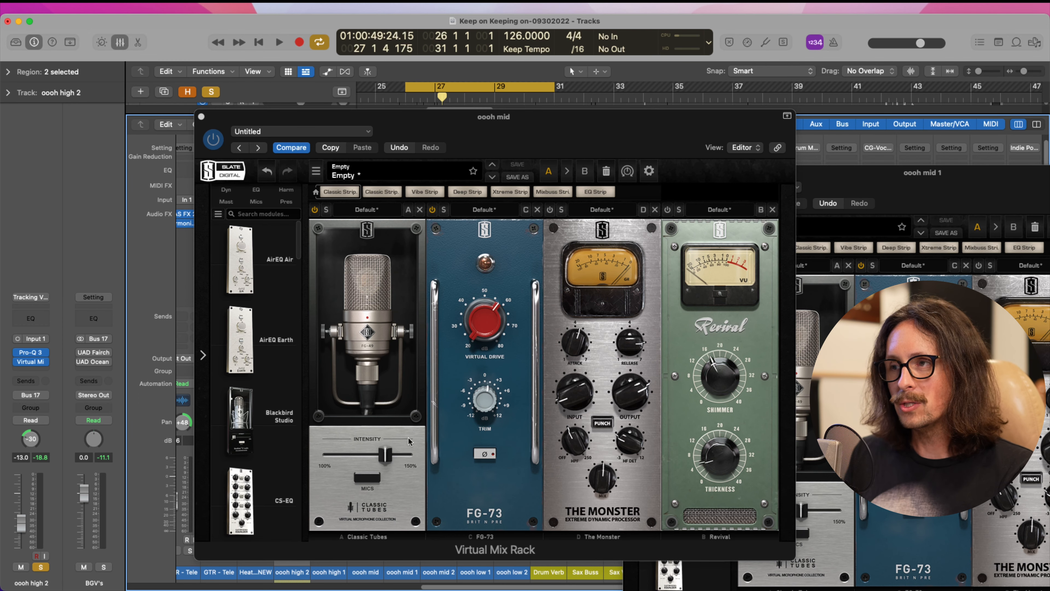
{"action": "left_click", "coordinate": [490, 399]}
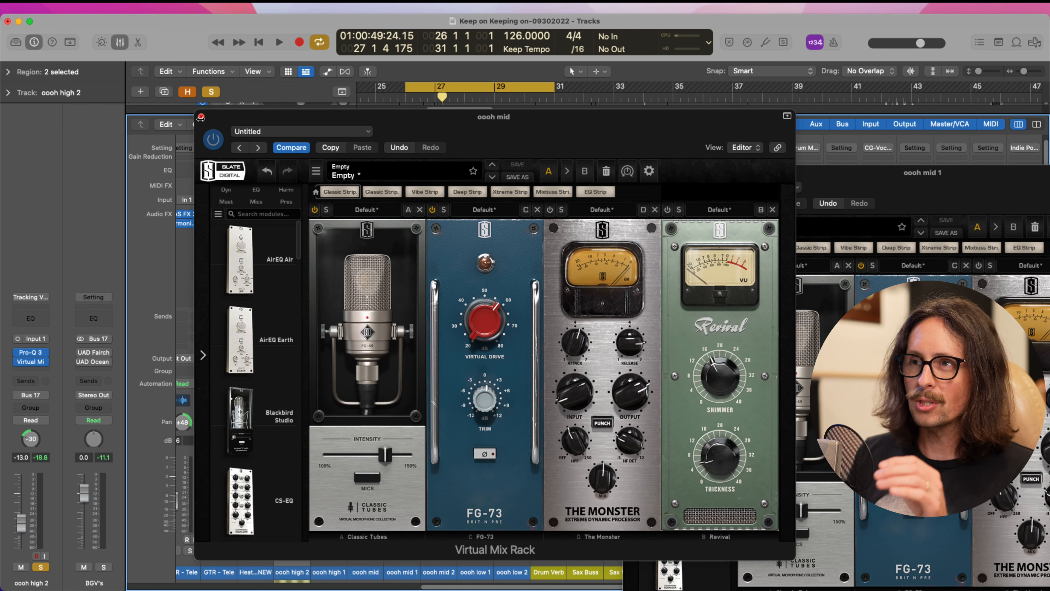
{"action": "left_click", "coordinate": [202, 117]}
{"action": "left_click", "coordinate": [630, 172]}
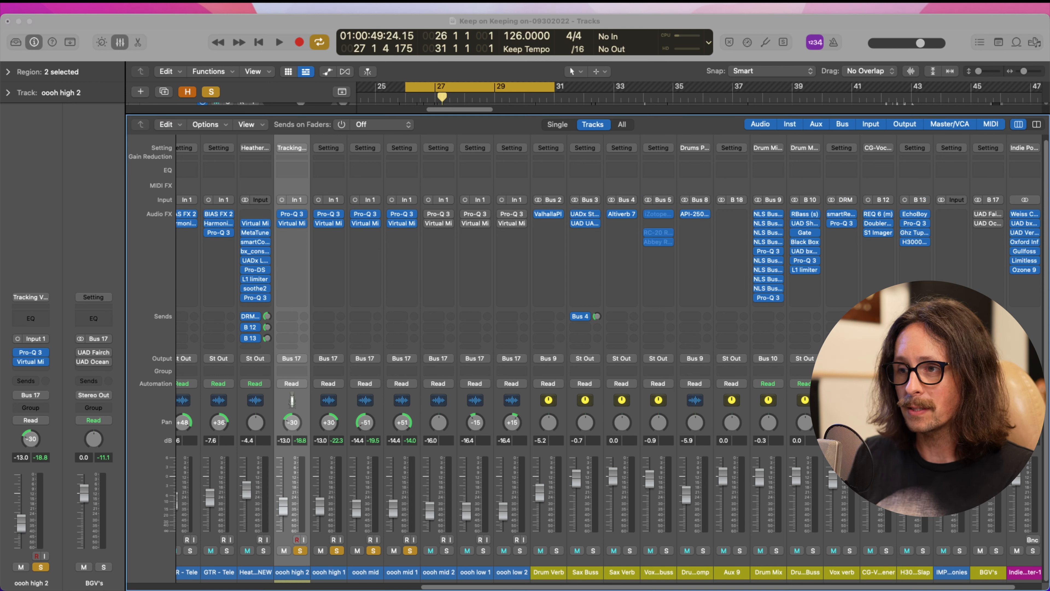
Step: Play the section and lower the oooh mid 1 channel's volume to -15.8 dB
{"action": "key", "text": "space"}
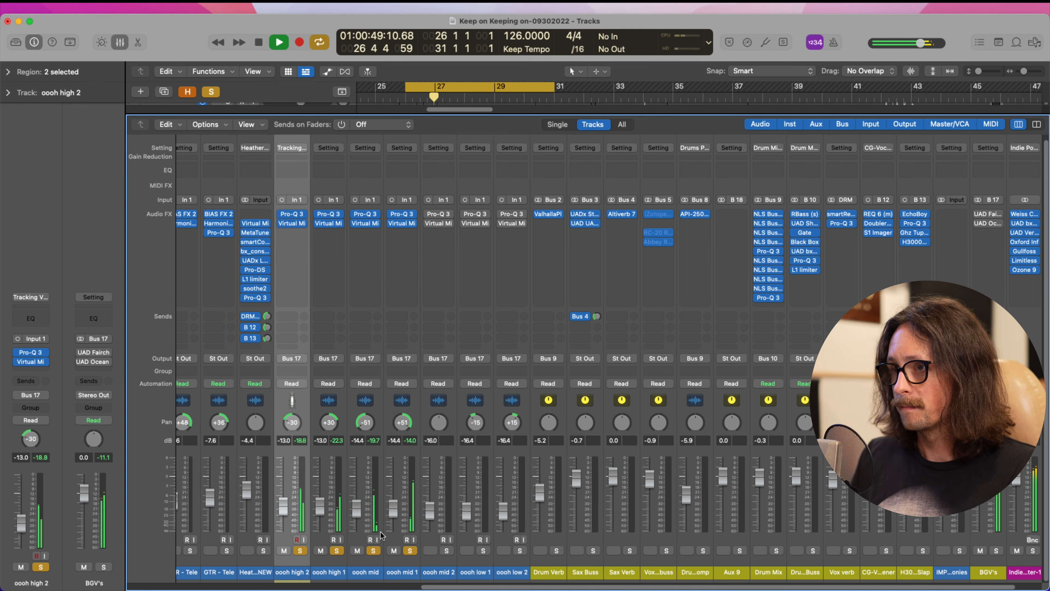
{"action": "left_click_drag", "start_coordinate": [394, 508], "coordinate": [396, 510]}
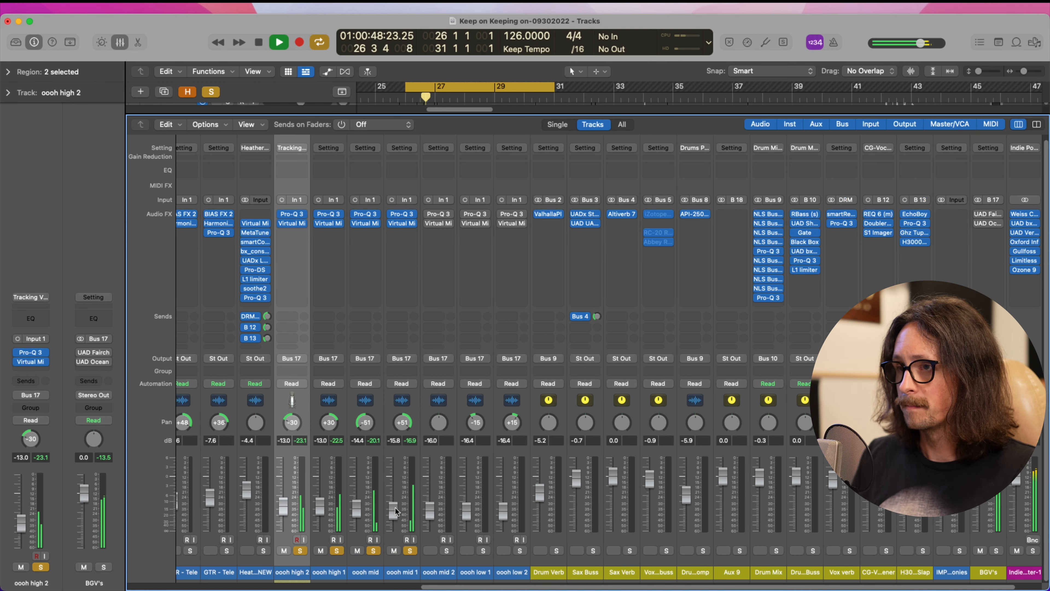
Step: Add oooh mid 2 to the solo with Pro-Q 3 and Virtual Mix Rack enabled, play the section, and lower its volume to -16.4 dB
{"action": "left_click_drag", "start_coordinate": [356, 510], "coordinate": [356, 509]}
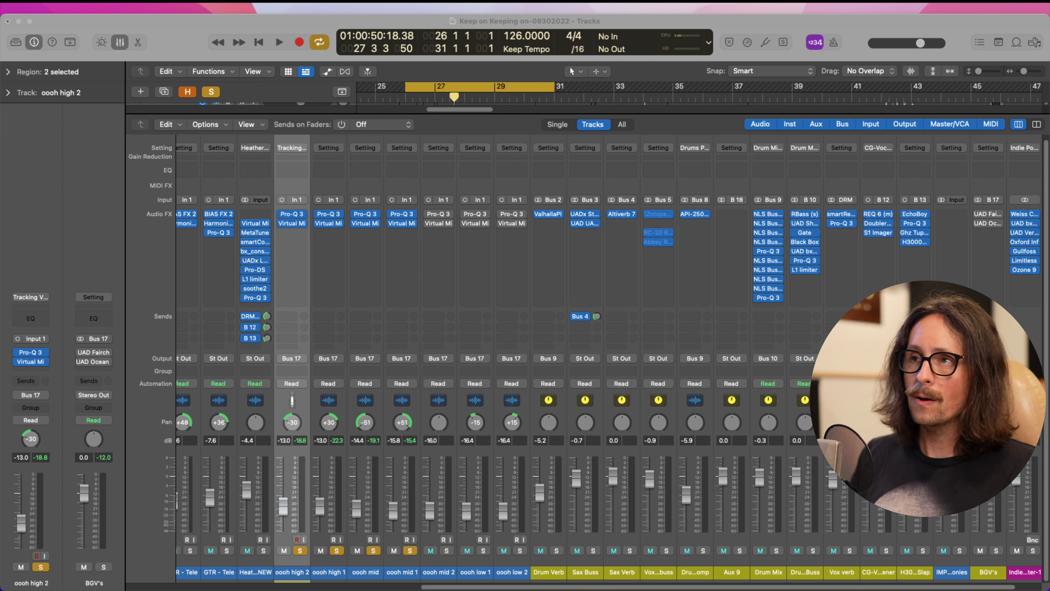
{"action": "left_click", "coordinate": [391, 239]}
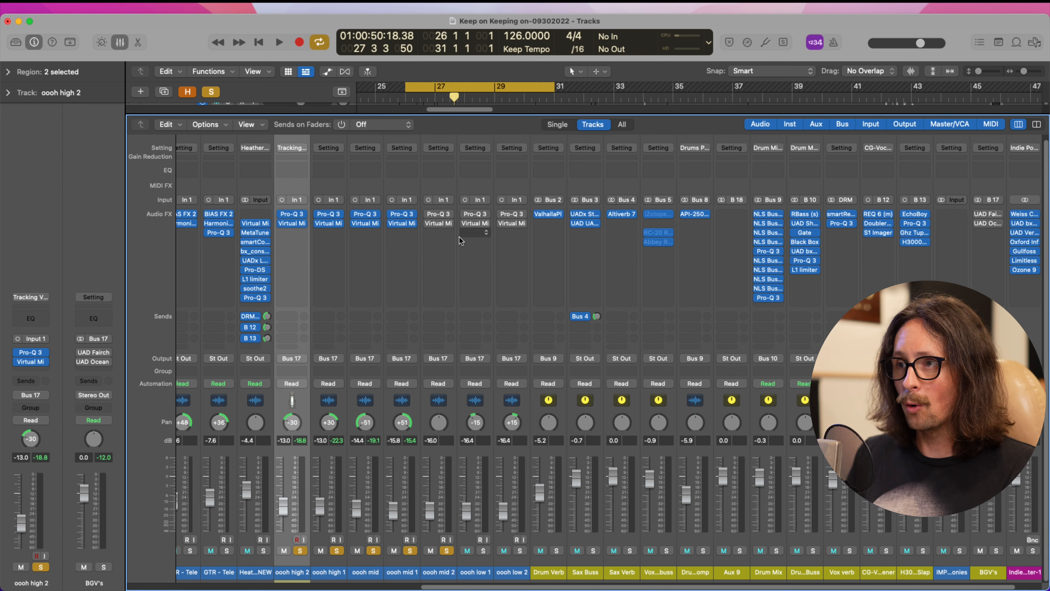
{"action": "left_click", "coordinate": [432, 221]}
{"action": "left_click", "coordinate": [429, 225]}
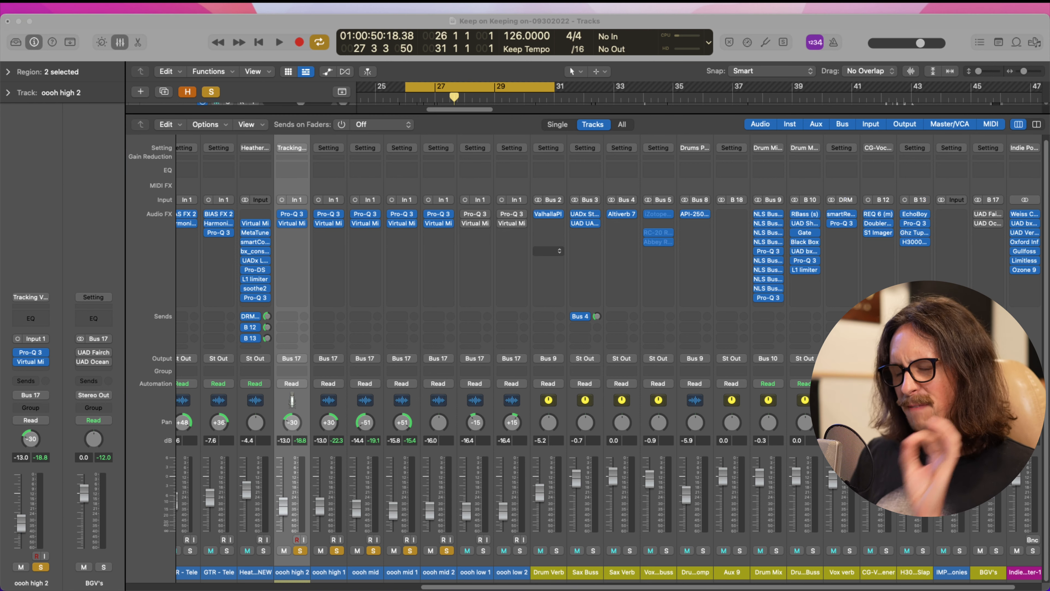
{"action": "key", "text": "space"}
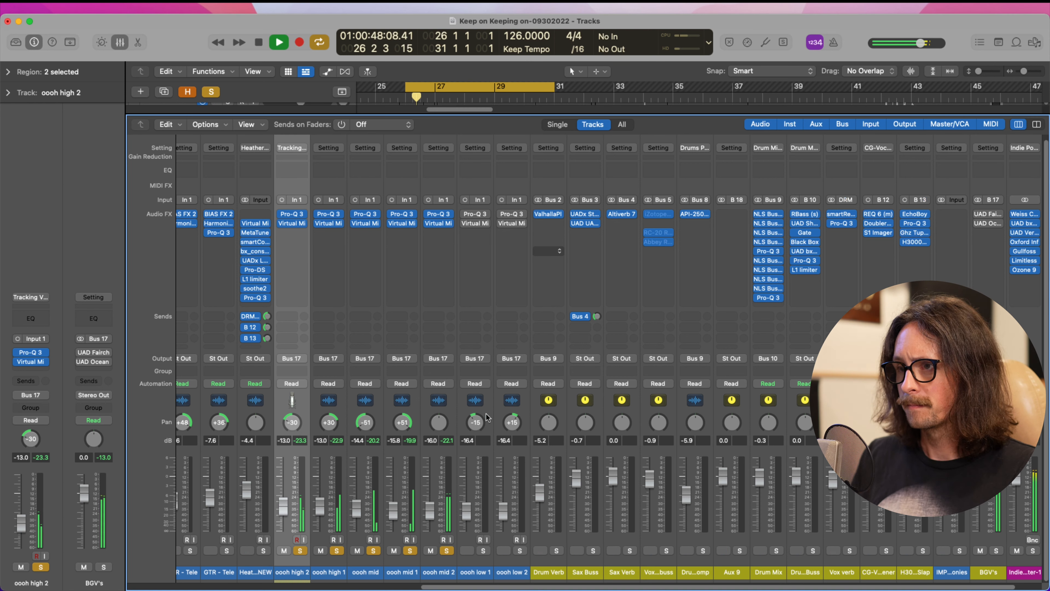
{"action": "left_click_drag", "start_coordinate": [428, 511], "coordinate": [428, 512]}
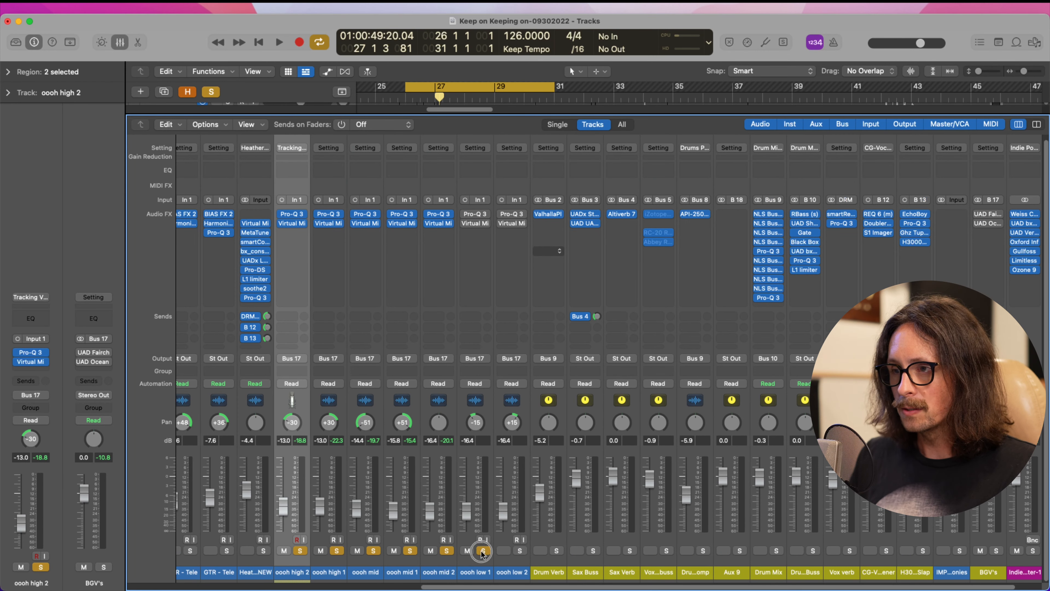
Step: Enable Pro-Q 3 and Virtual Mix Rack on the soloed oooh low 1 and oooh low 2, and review both plug-ins on oooh low 1
{"action": "left_click", "coordinate": [479, 214]}
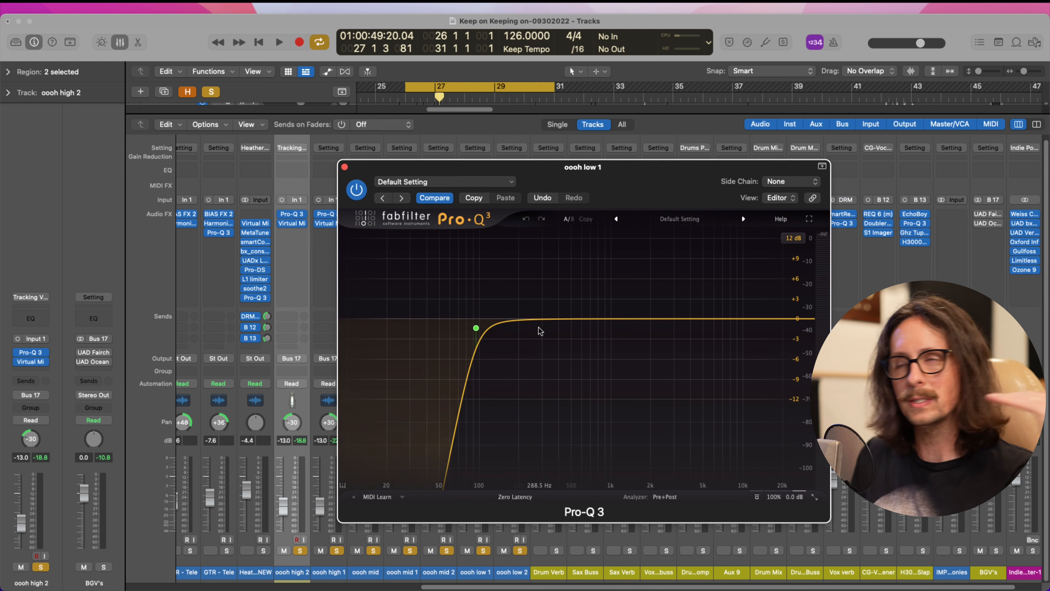
{"action": "left_click", "coordinate": [344, 167]}
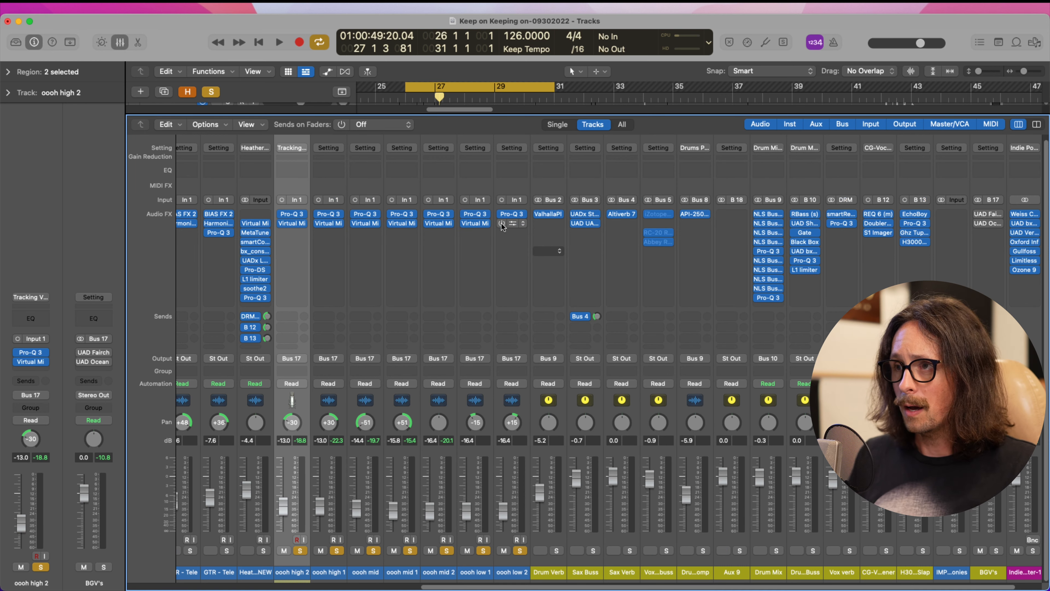
{"action": "left_click", "coordinate": [476, 223]}
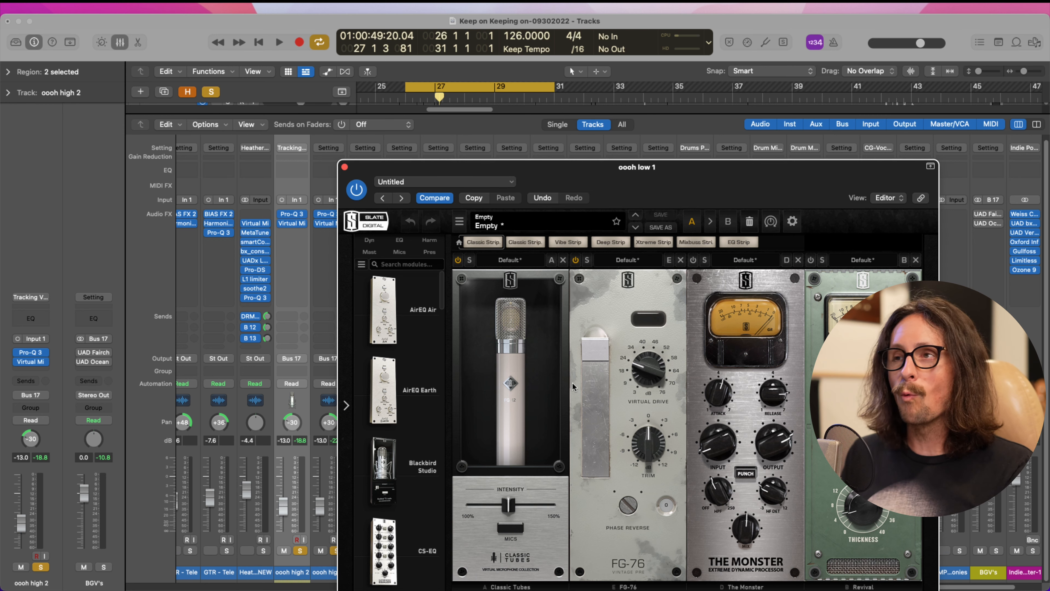
{"action": "left_click", "coordinate": [344, 167]}
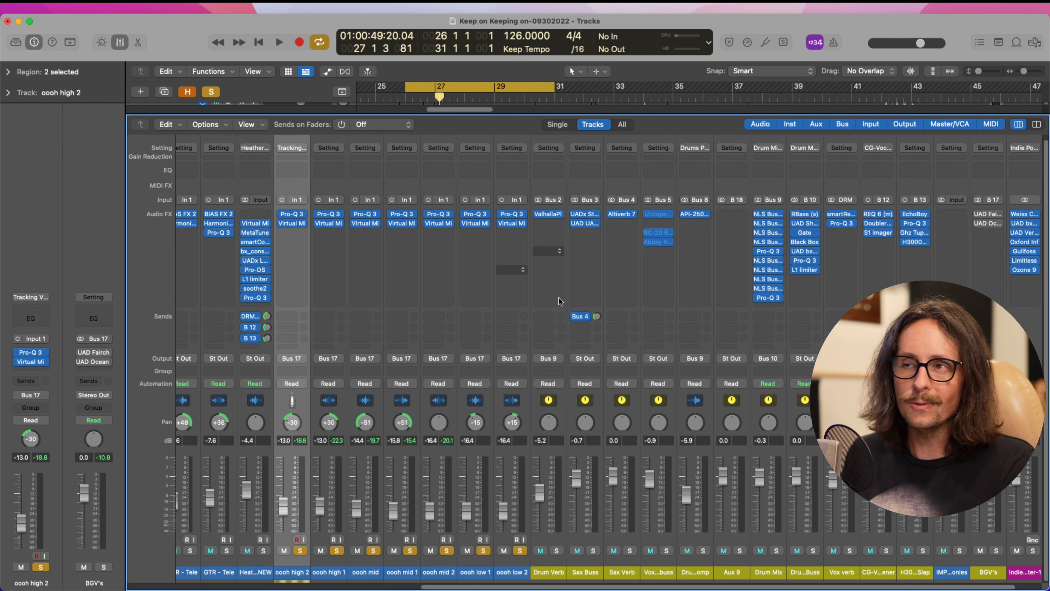
Step: Play the full oooh stack and set the cycle range to run from bar 28 to bar 31
{"action": "key", "text": "space"}
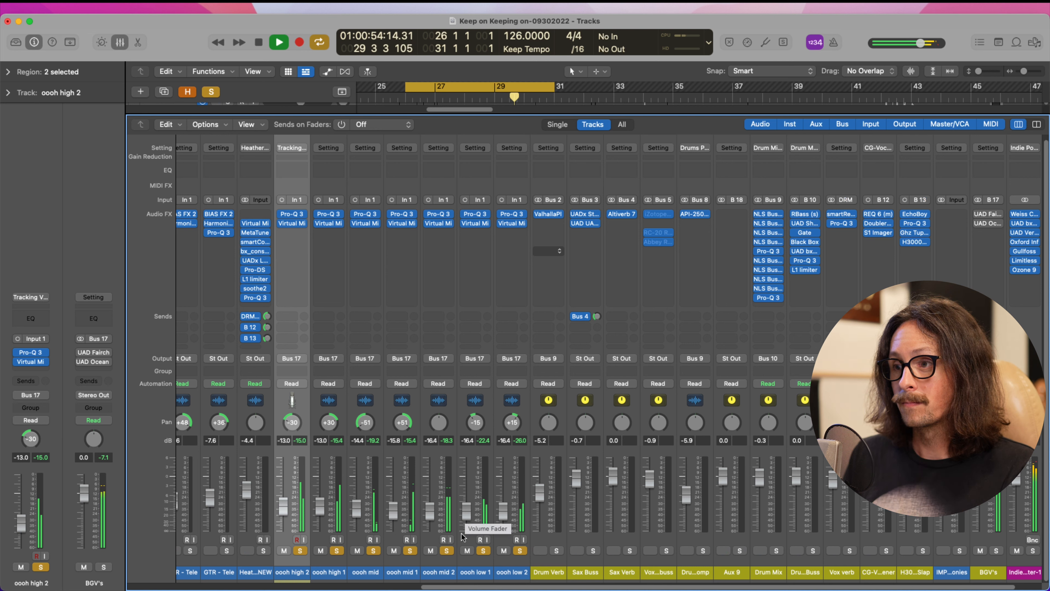
{"action": "left_click", "coordinate": [480, 88]}
{"action": "left_click_drag", "start_coordinate": [476, 89], "coordinate": [555, 88]}
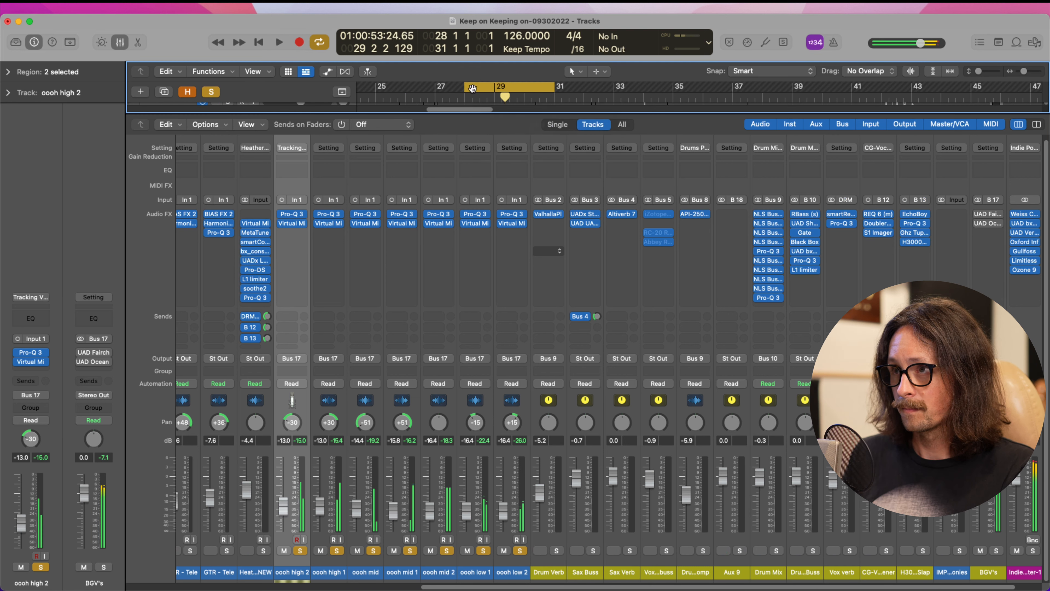